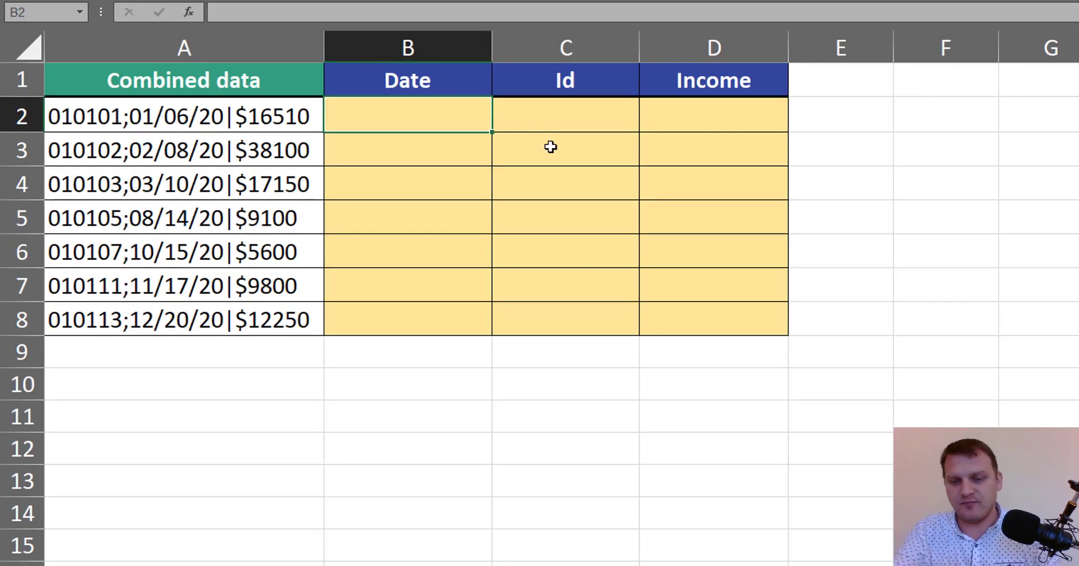
Step: Enter =MID(A2,8,8) in B2 to extract the date text 01/06/20
text(=mid)
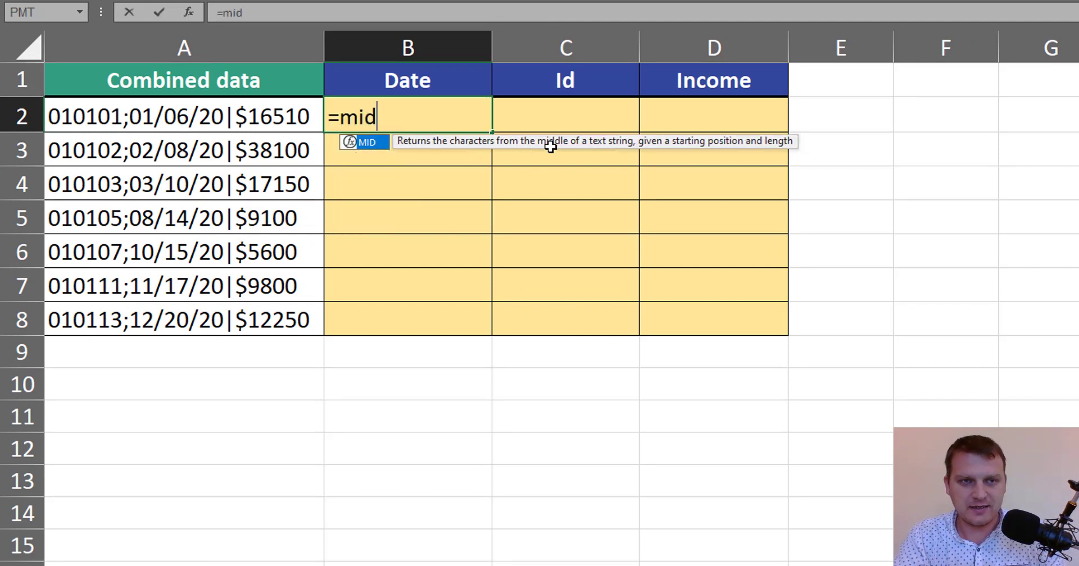
key(Tab)
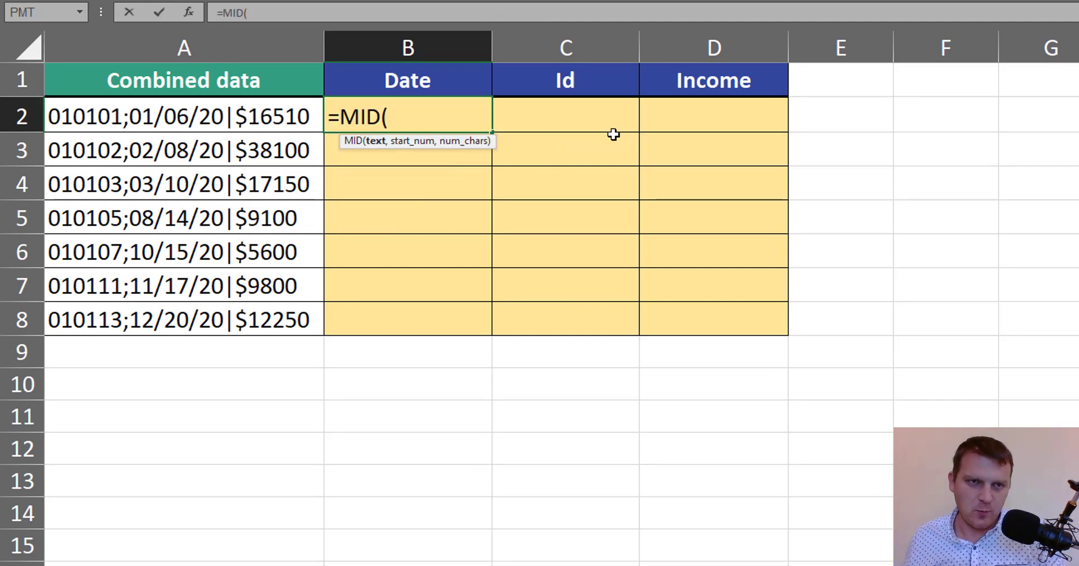
click(271, 121)
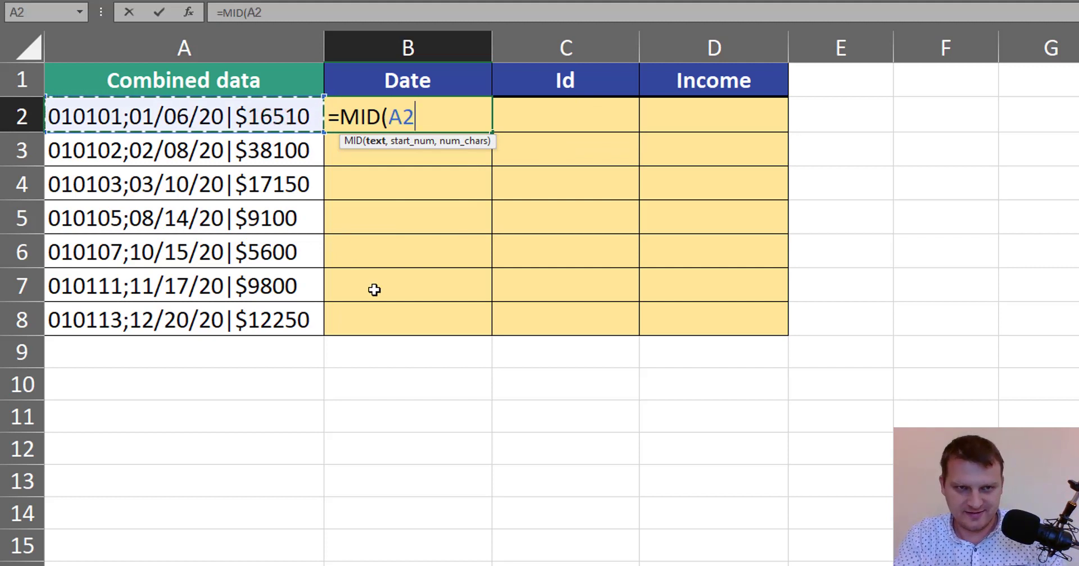
text(,)
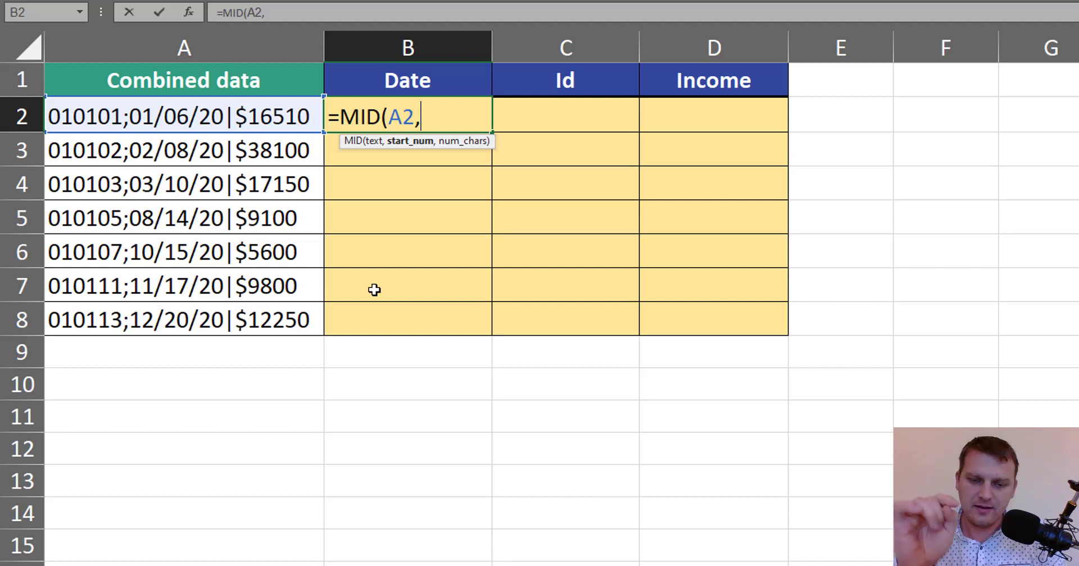
text(8)
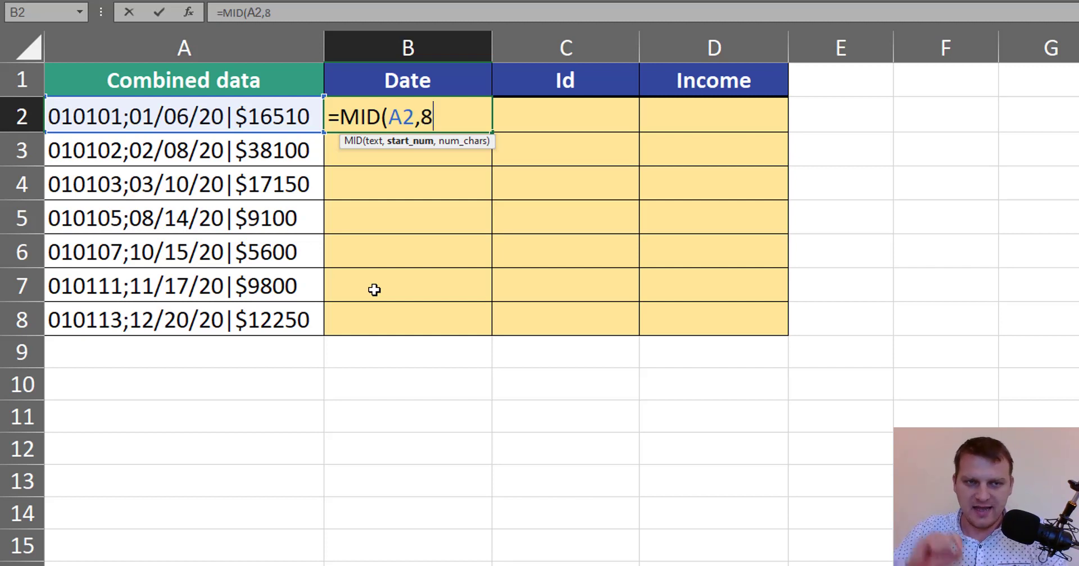
text(,8)
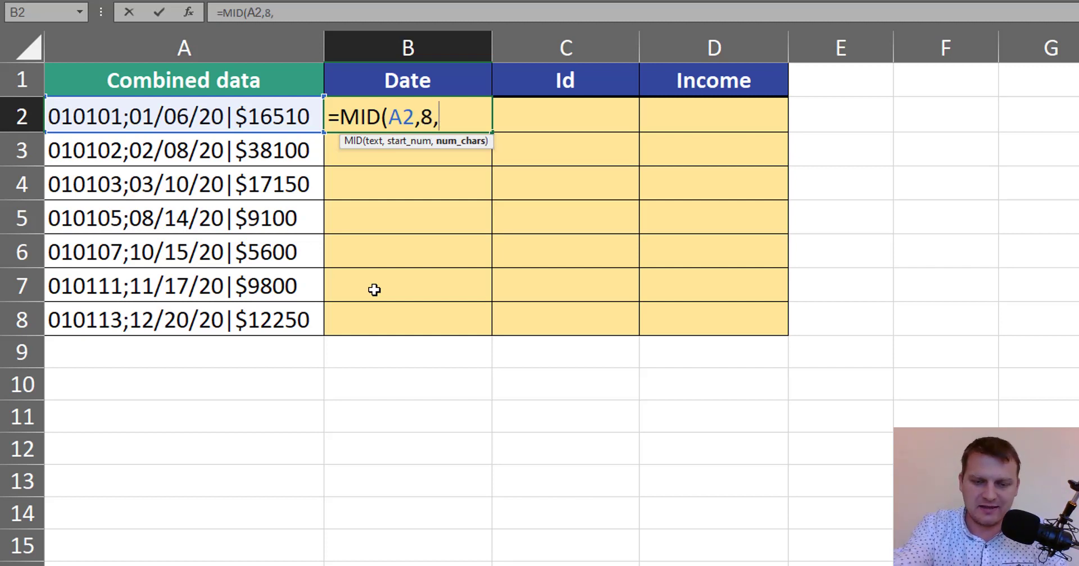
text())
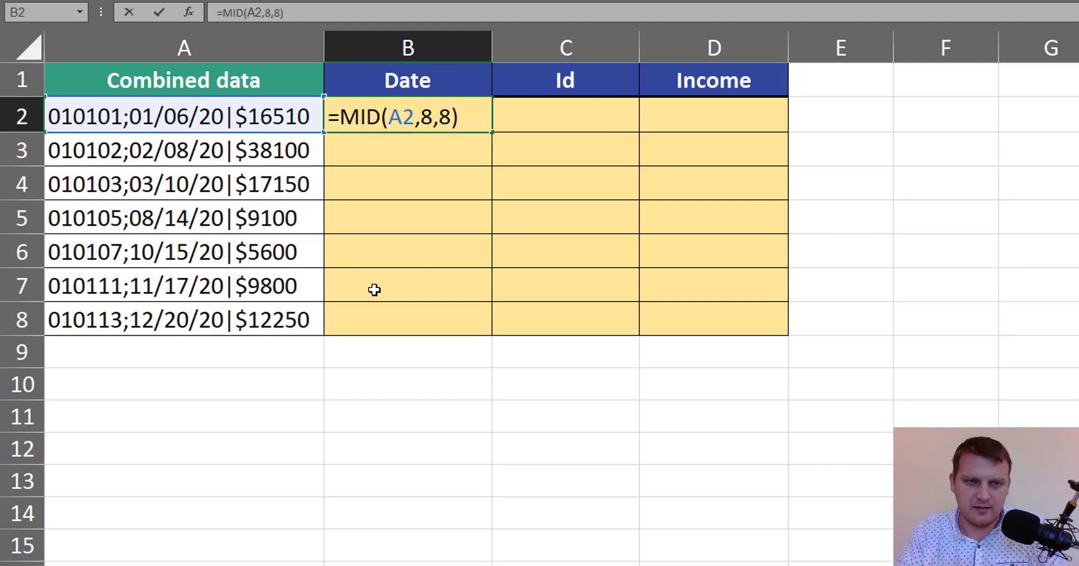
key(ctrl+Return)
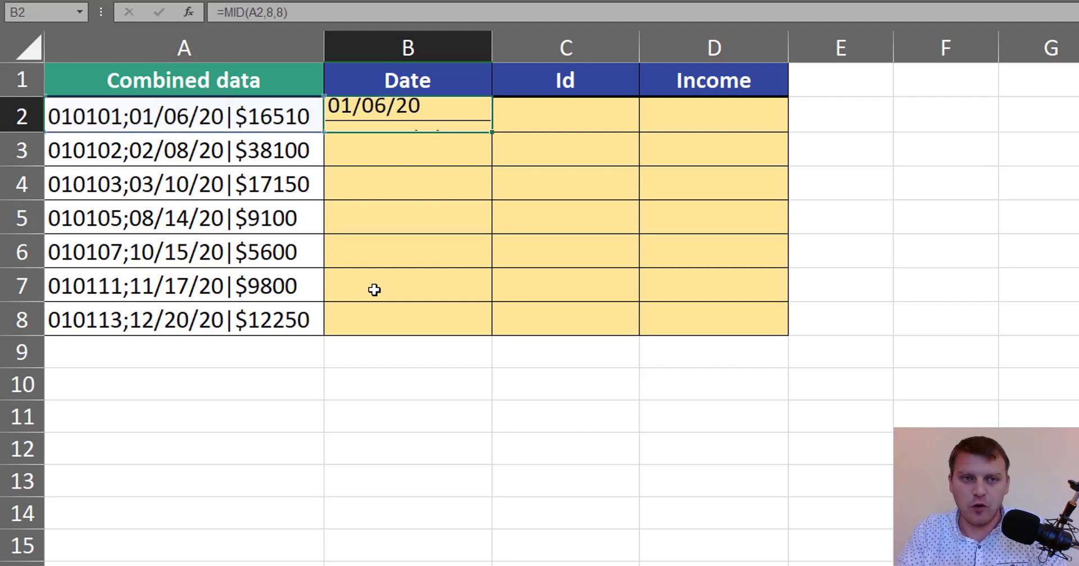
Step: Fill the B2 date formula down to B8 and select the Date range B2:B8
double_click(492, 132)
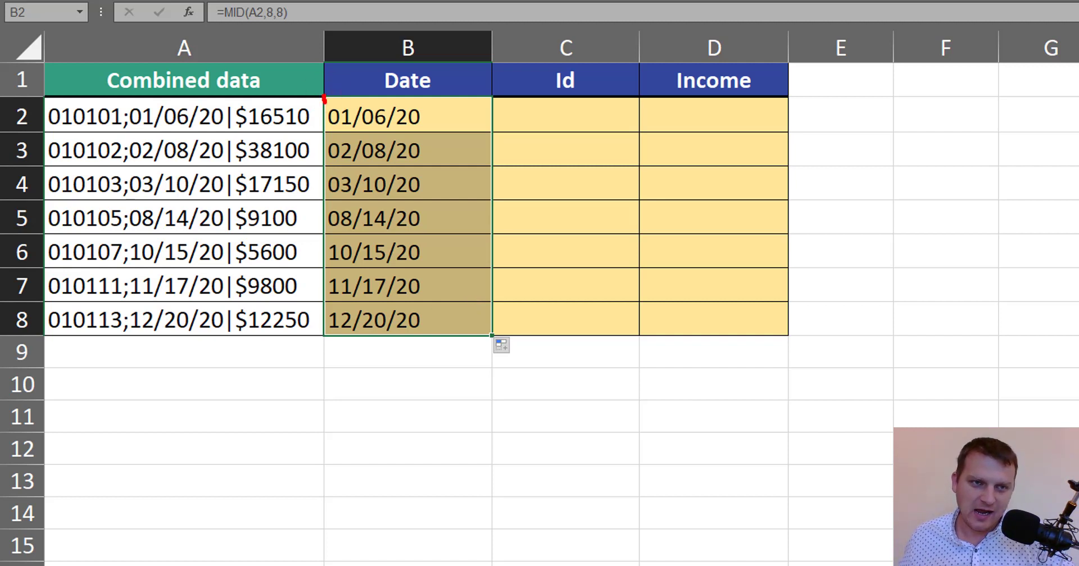
drag(324, 97, 324, 335)
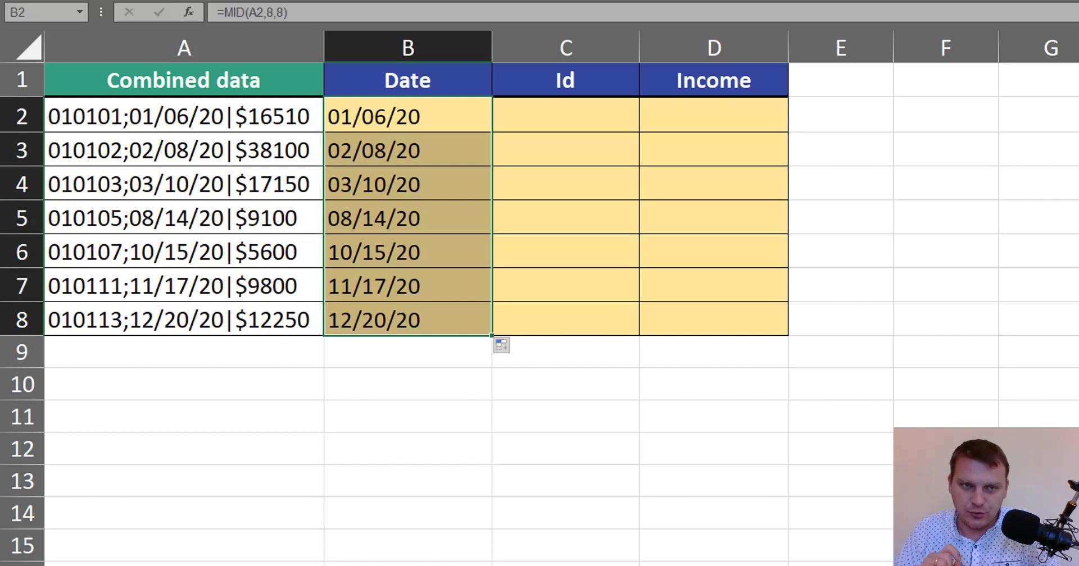
Step: Change the B2:B8 formula to =MID(A2,8,8)+0 so the results become real dates
key(F2)
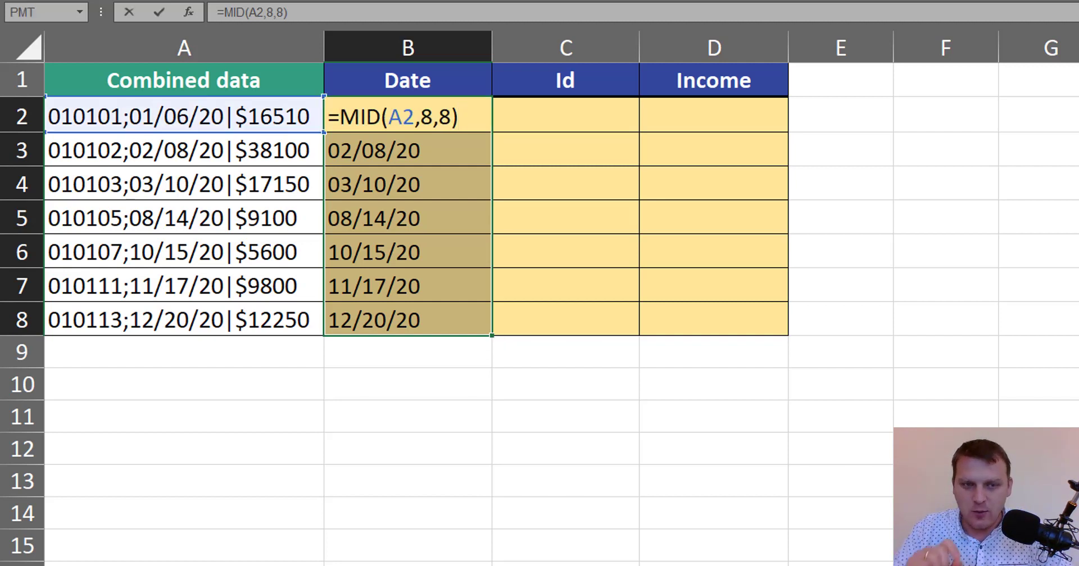
text(+)
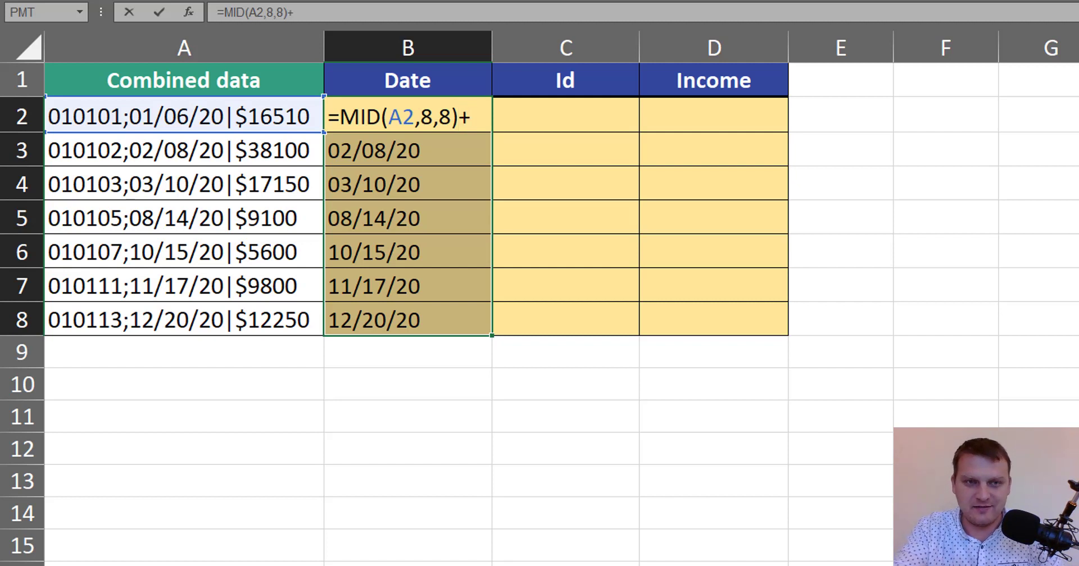
text(0)
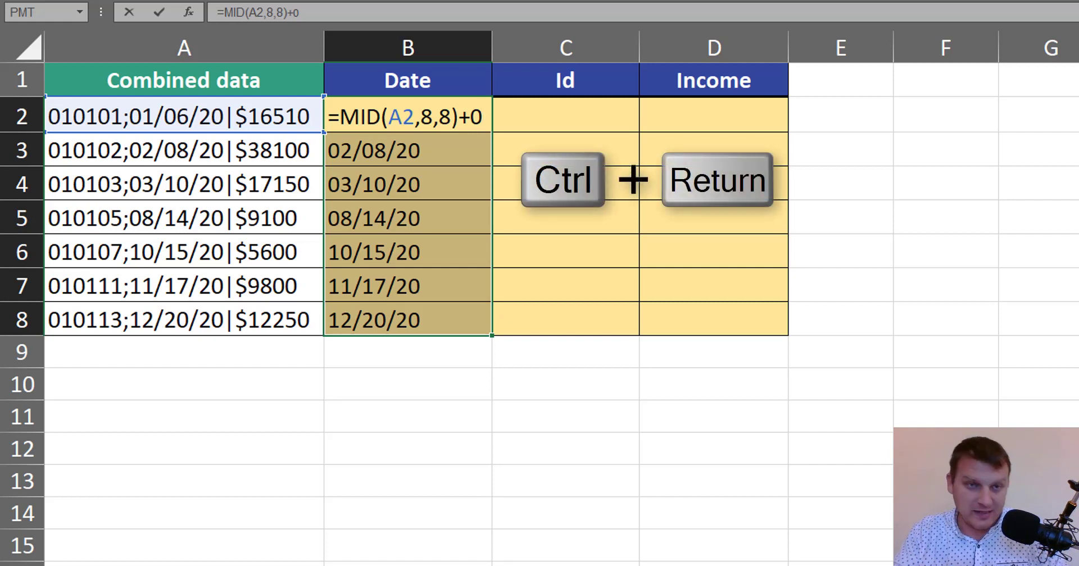
key(ctrl+Return)
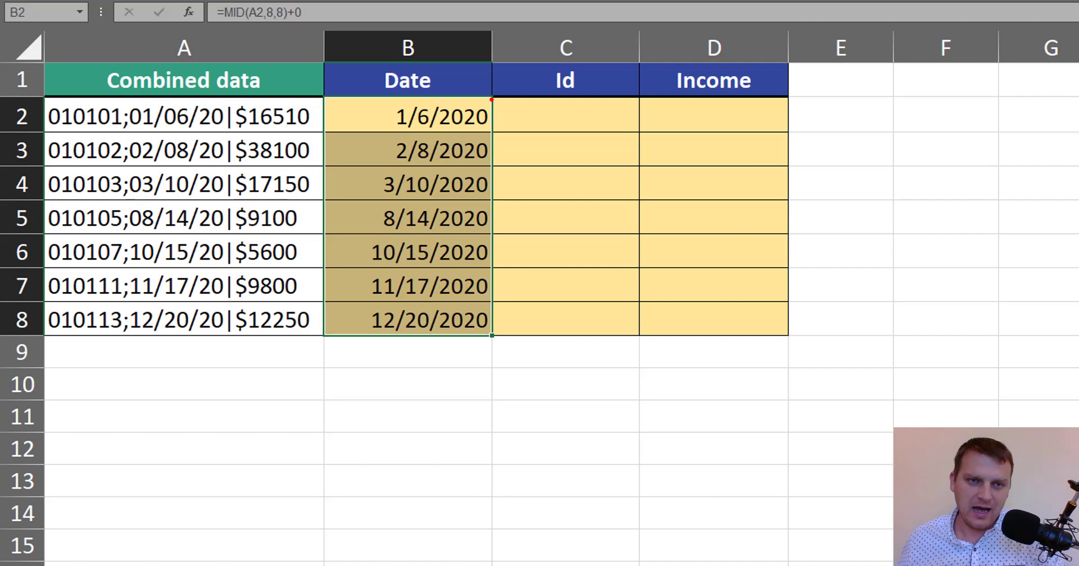
drag(490, 125, 490, 332)
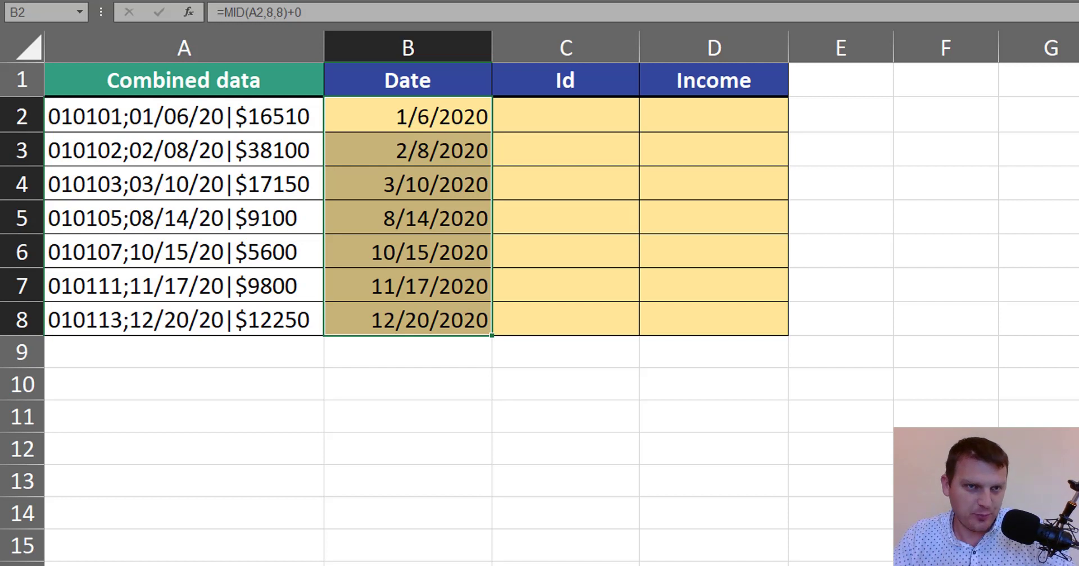
click(579, 121)
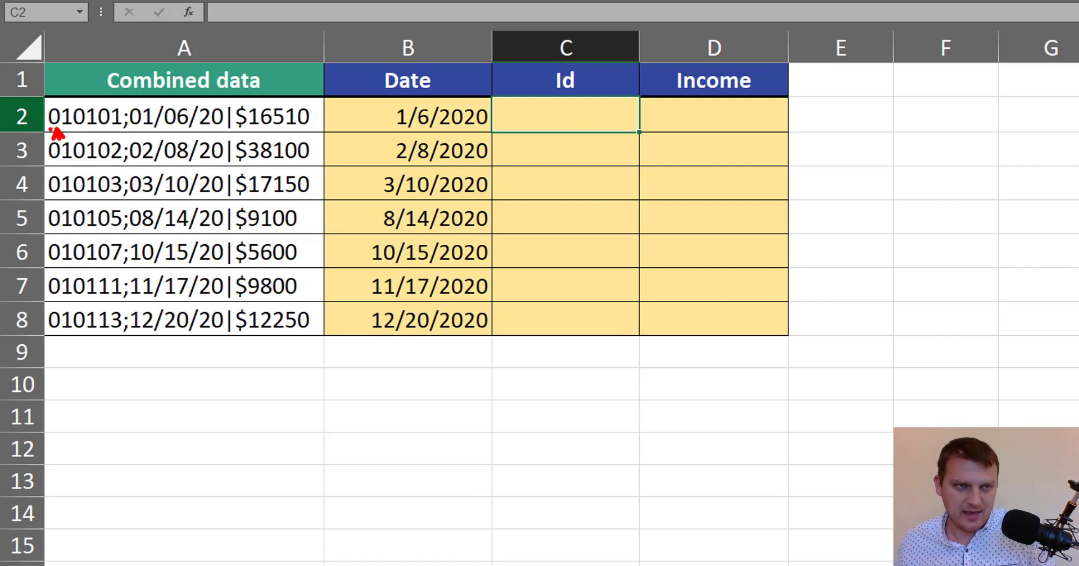
Step: Enter =MID(A2,1,6) in C2 and fill it down to C8, giving IDs 010101–010113
drag(50, 130, 116, 130)
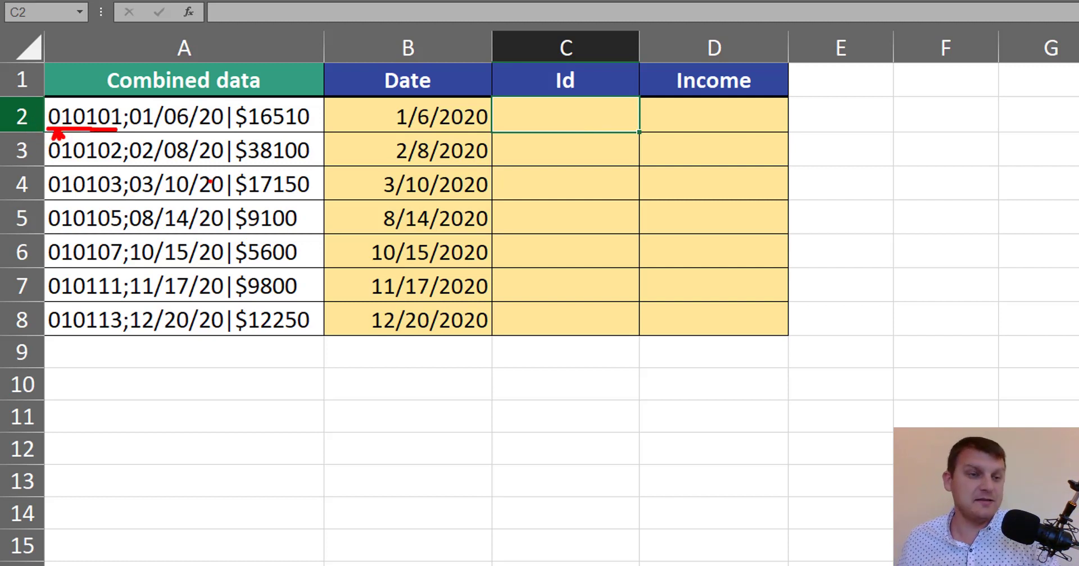
key(Escape)
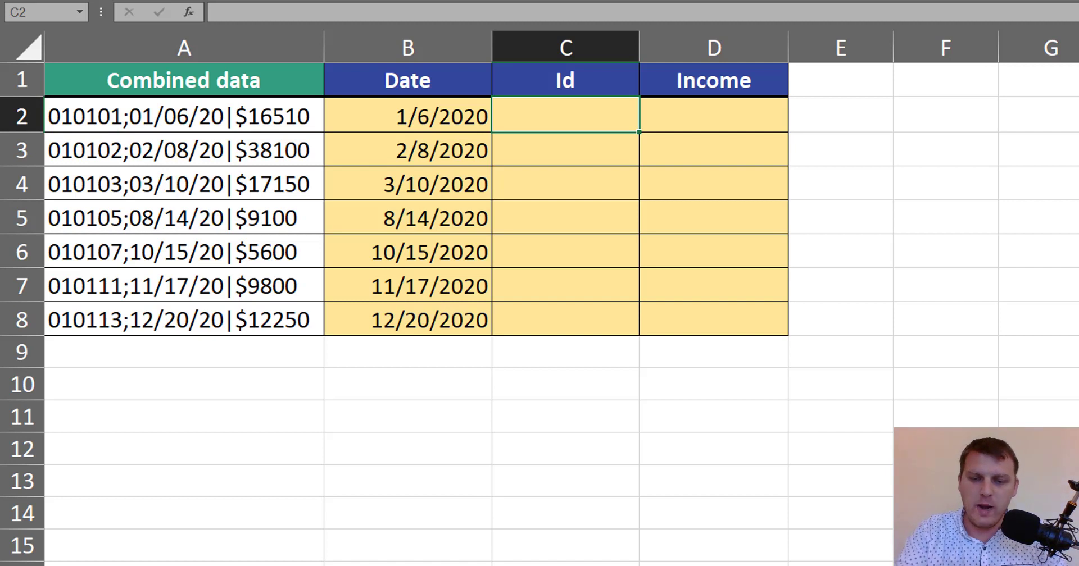
text(=mid)
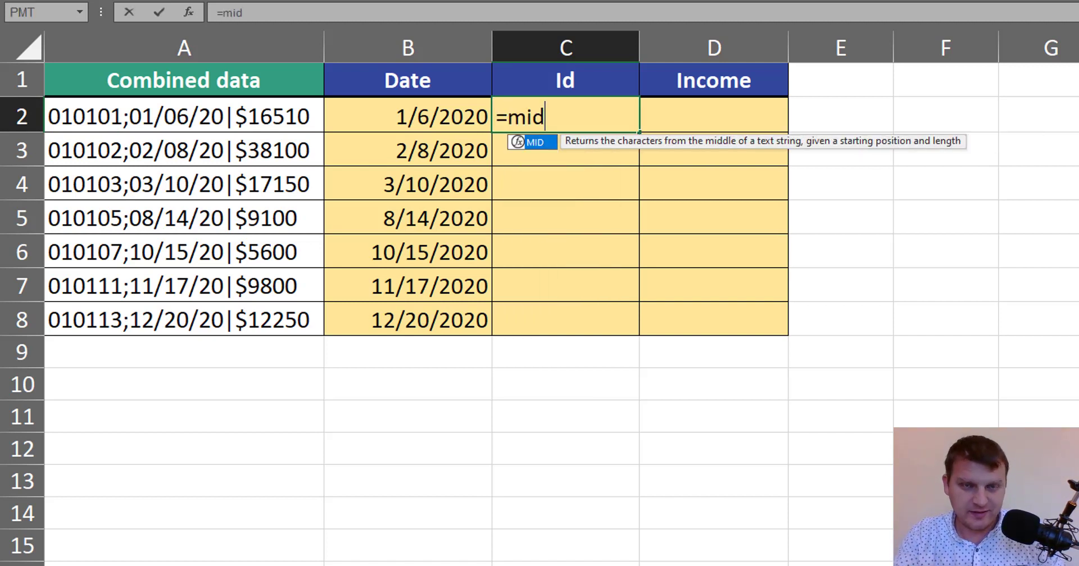
key(Tab)
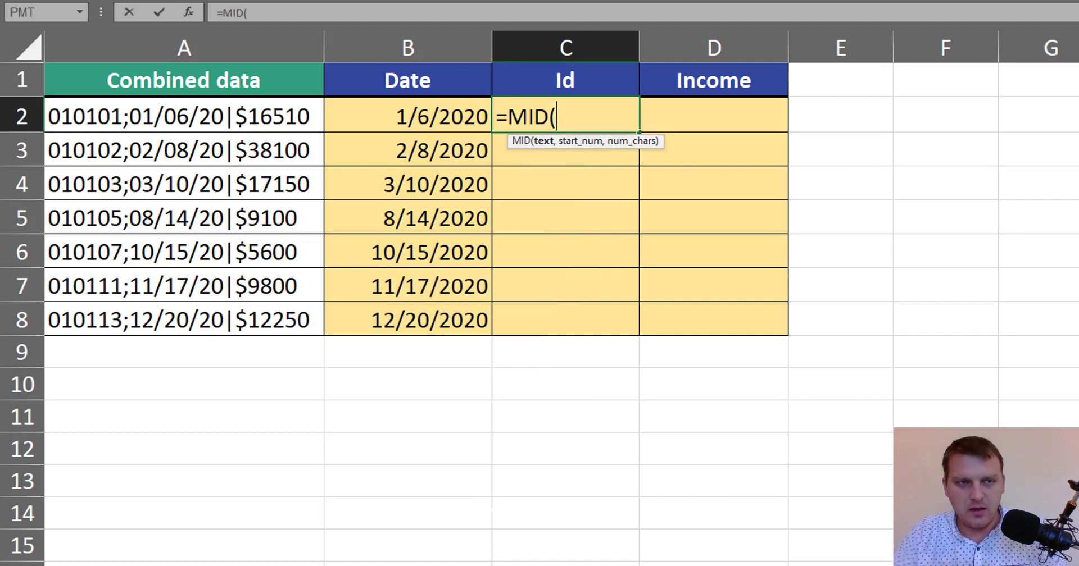
click(278, 122)
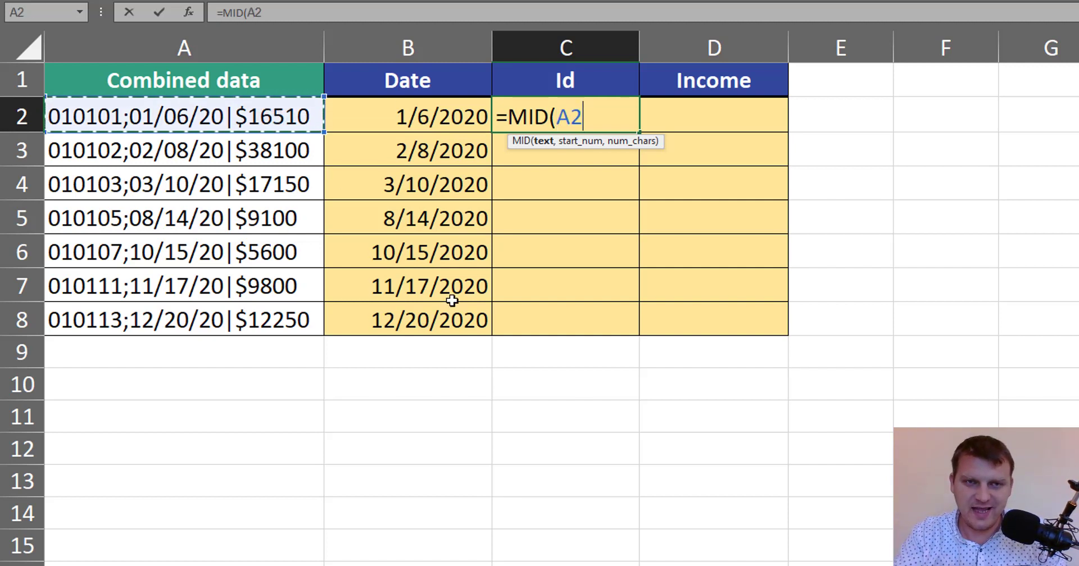
text(,1)
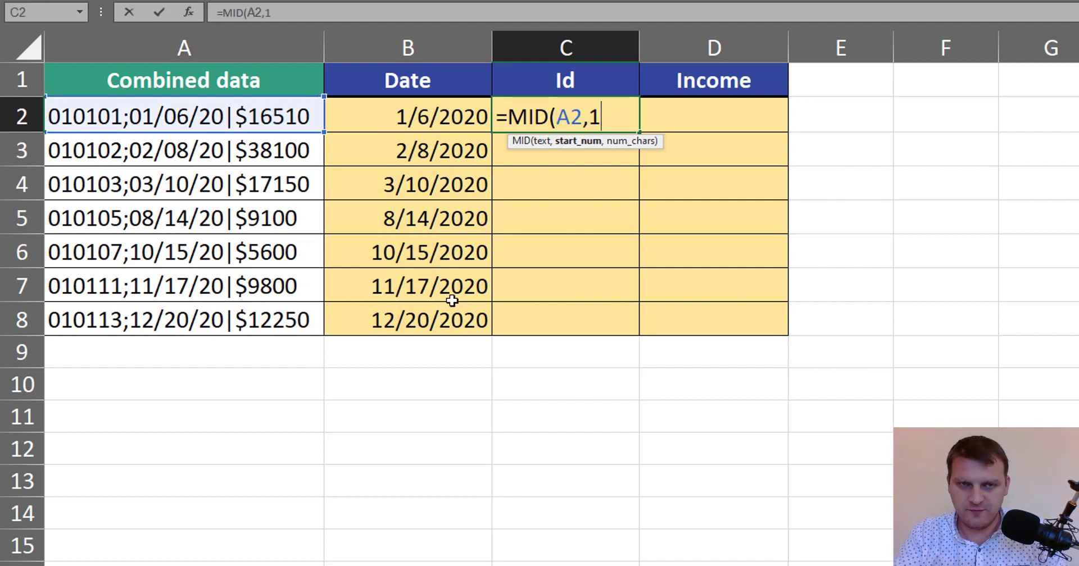
text(,)
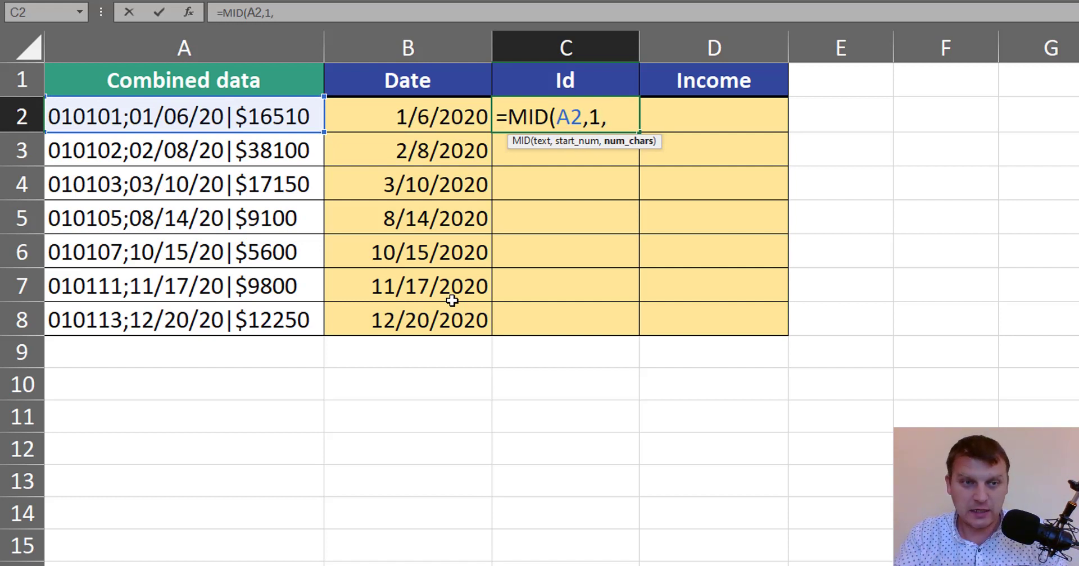
text(6)
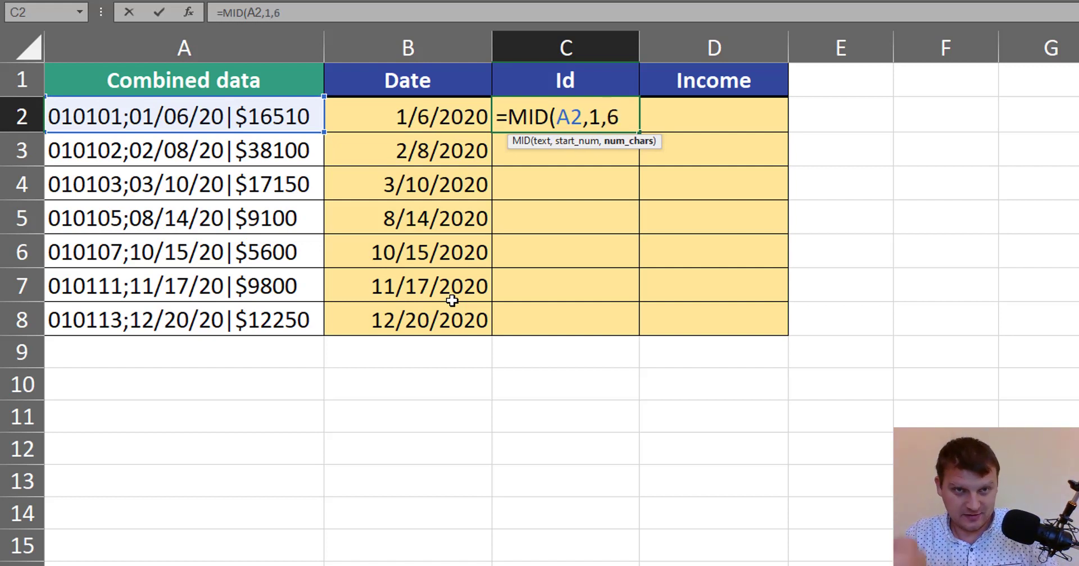
text())
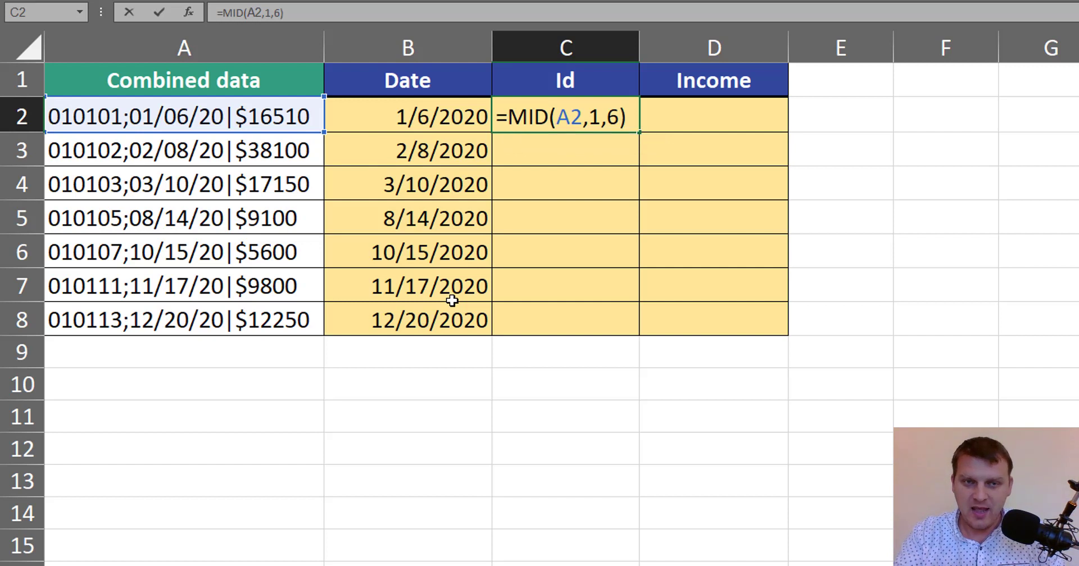
key(ctrl+Return)
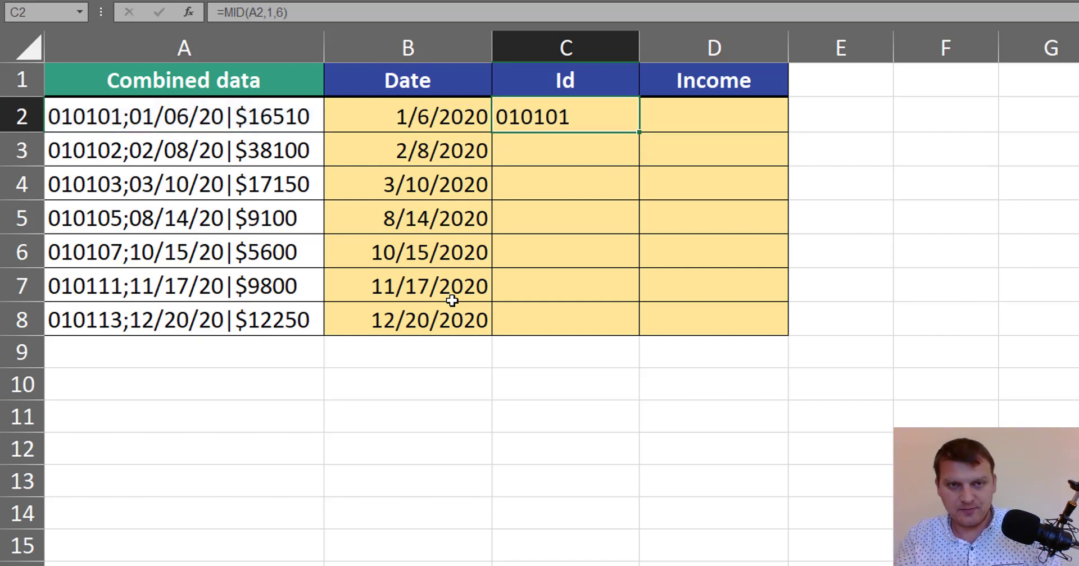
double_click(639, 132)
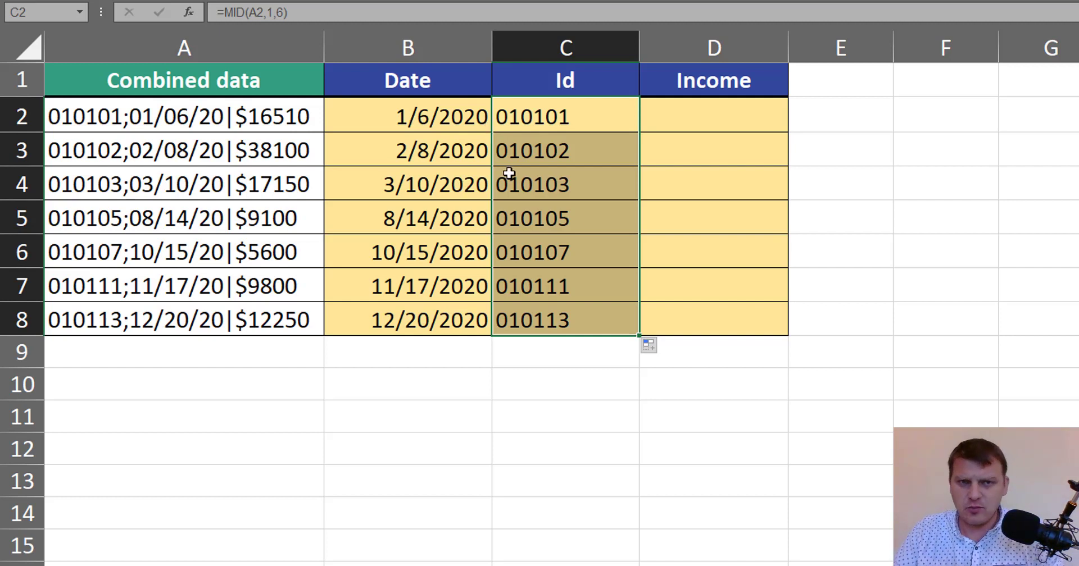
key(F2)
Step: Append +0 to the C2:C8 Id formula so the IDs become numbers 10101–10113
text(+)
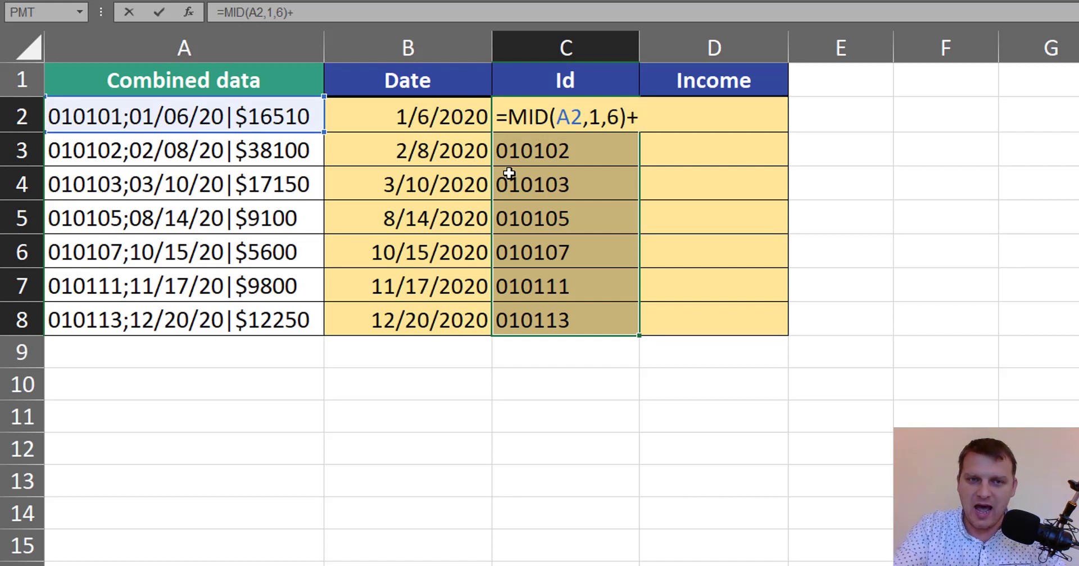
text(0)
key(ctrl+Return)
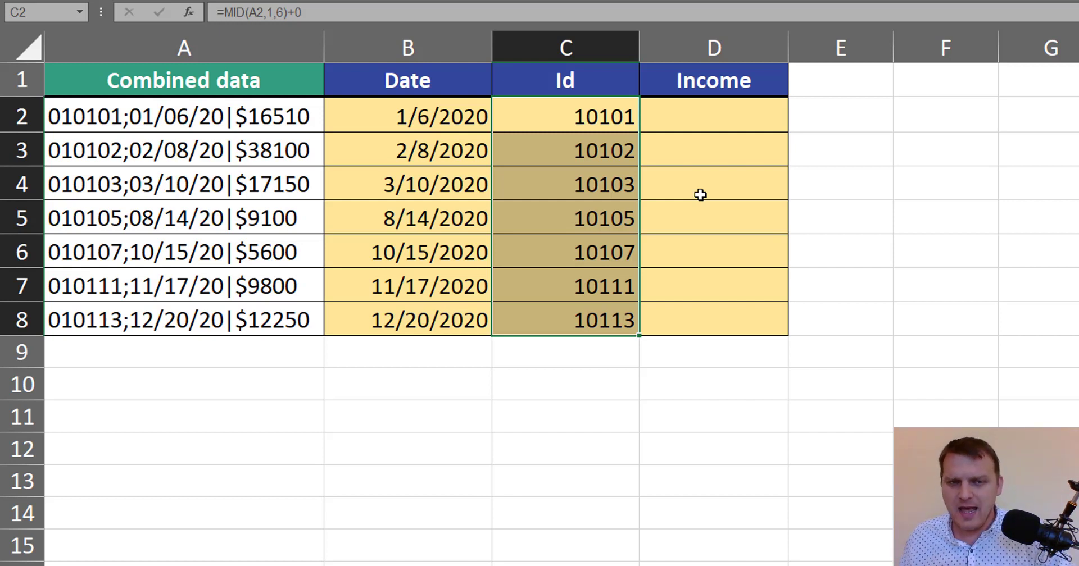
click(742, 110)
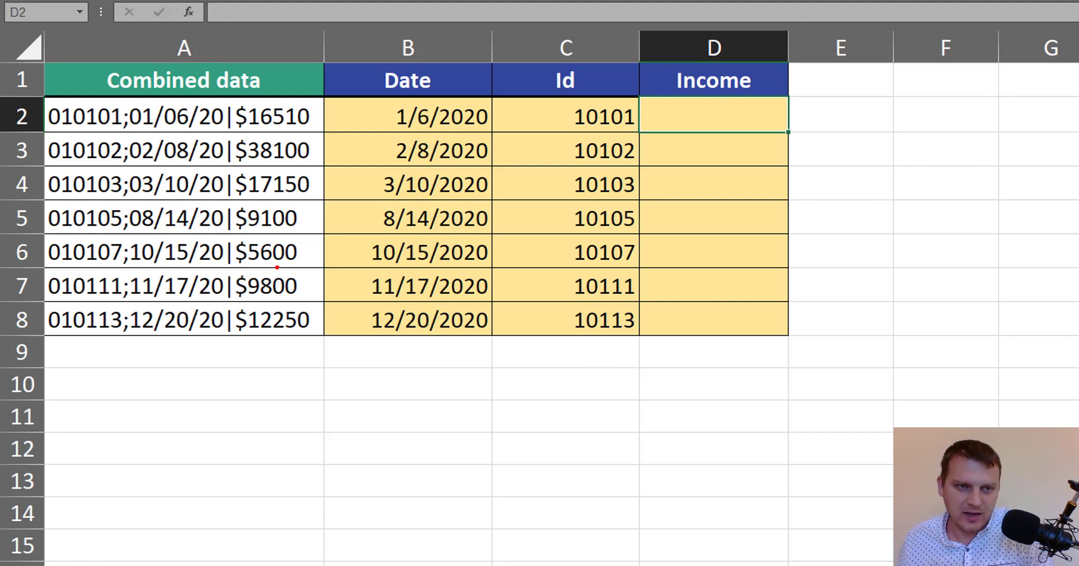
drag(244, 265, 297, 265)
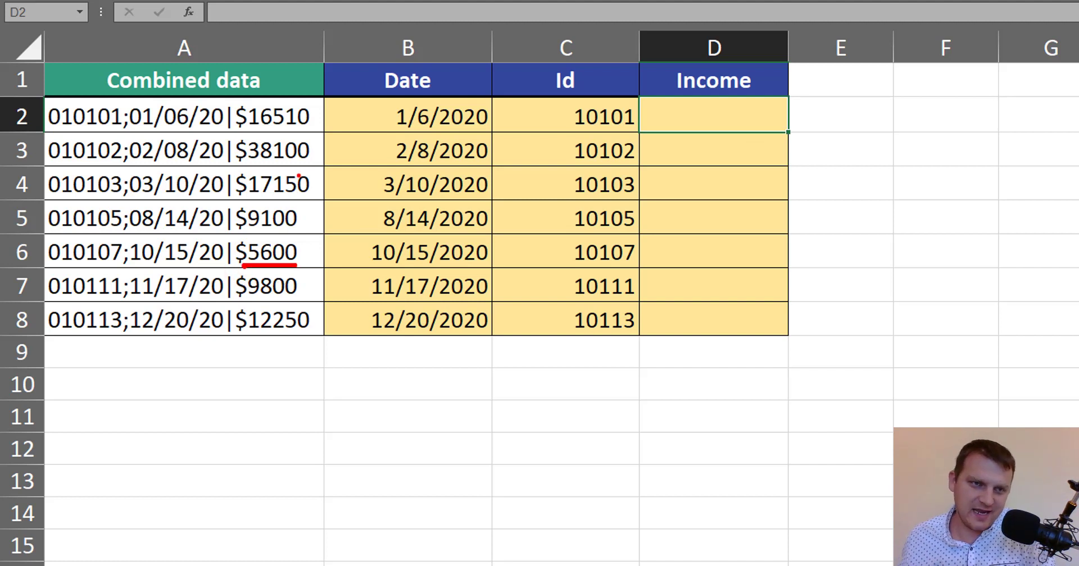
drag(247, 199, 316, 204)
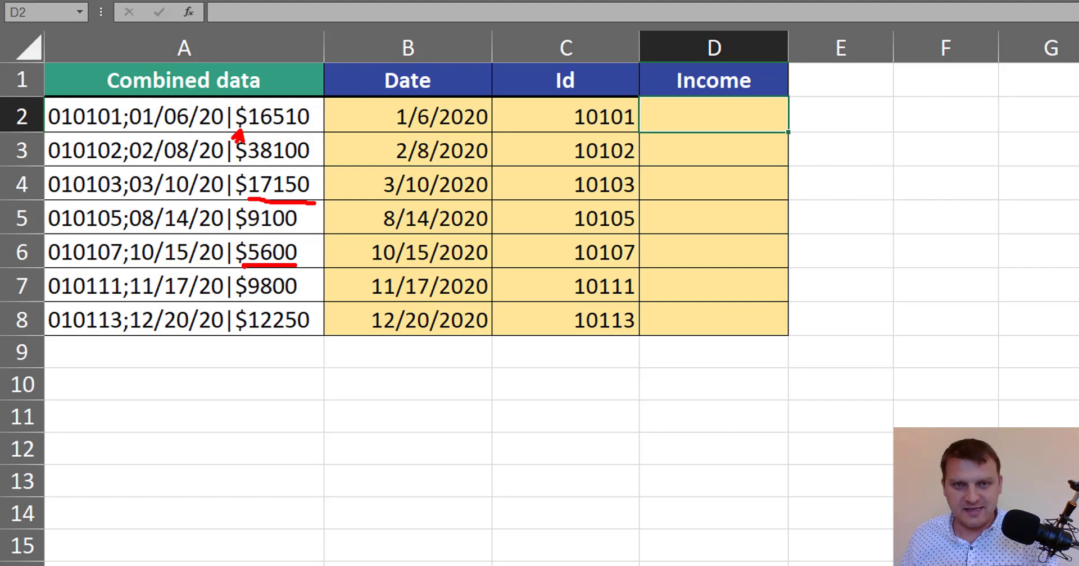
key(Escape)
Step: Enter =MID(A2,17,10) in D2 and fill it down to D8, showing $16510 through $12250
text(=mid)
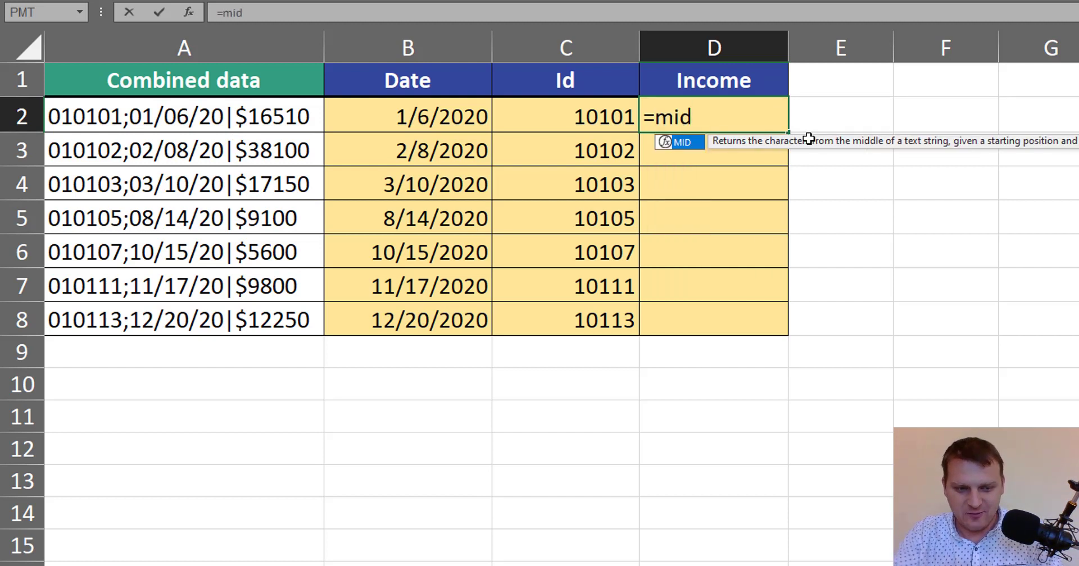
key(Tab)
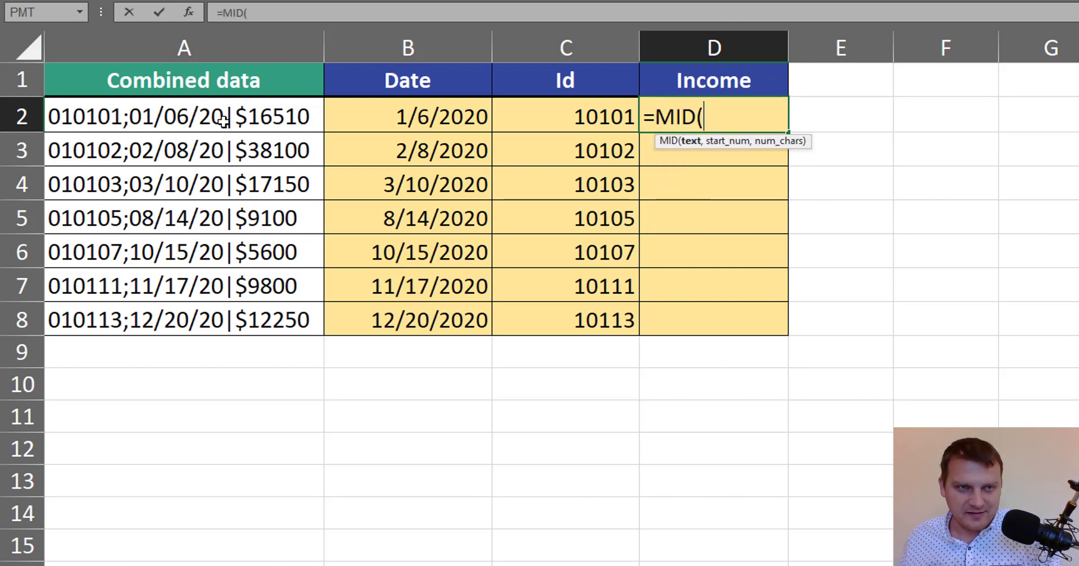
click(223, 120)
text(,17)
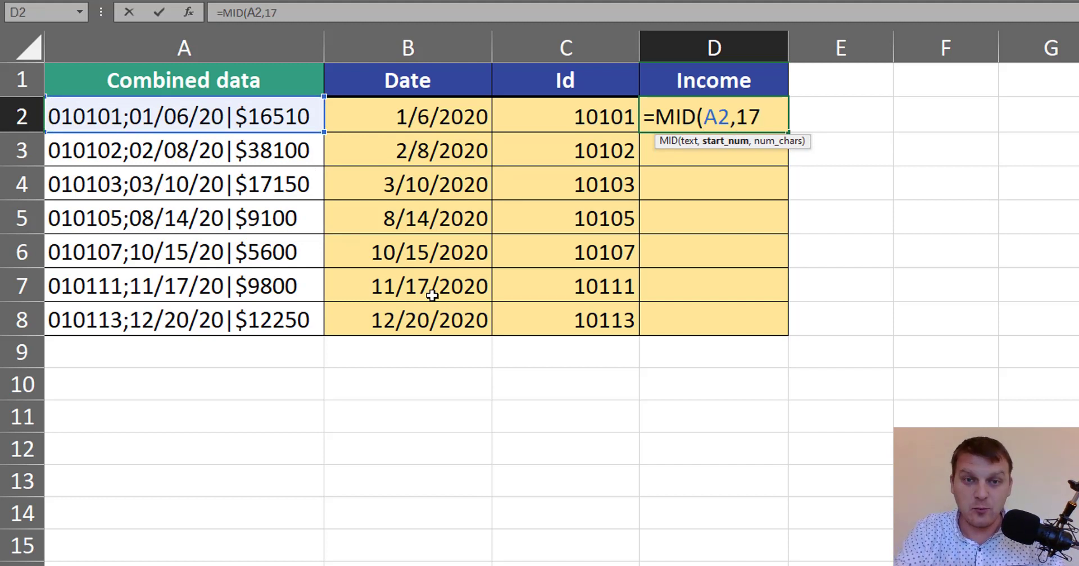
text(,)
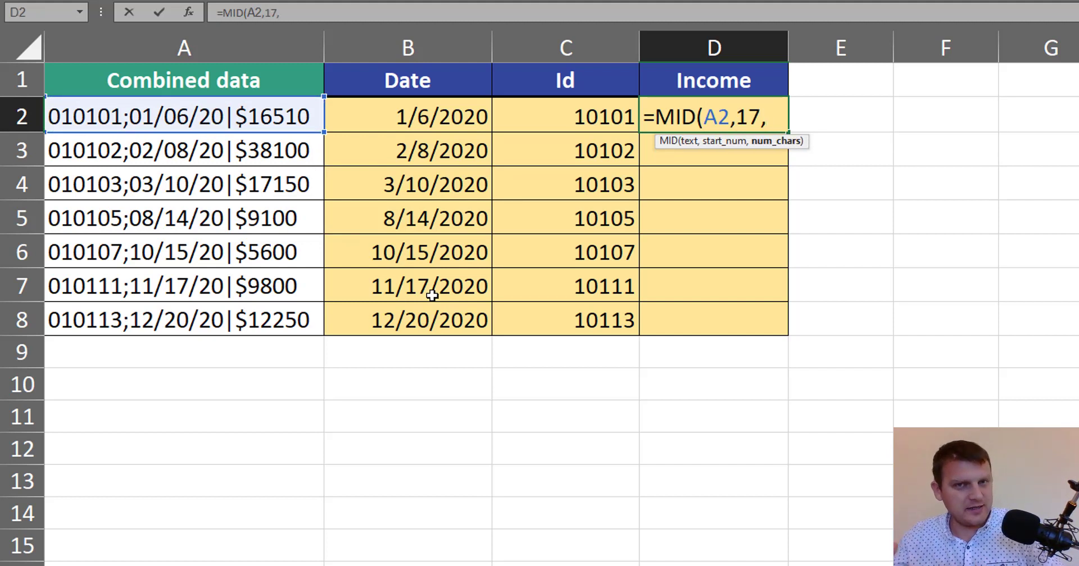
text(10)
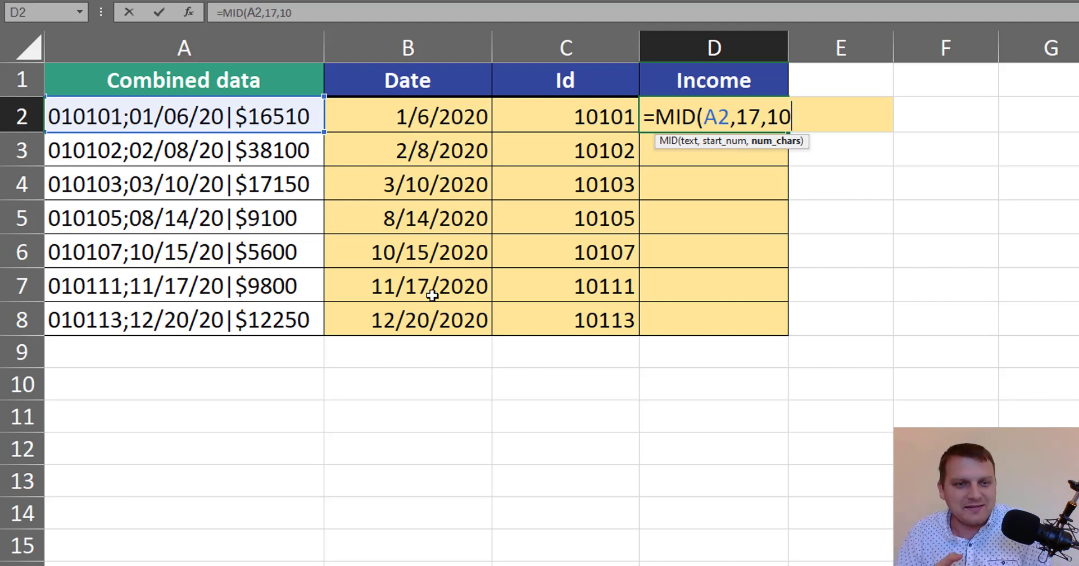
text())
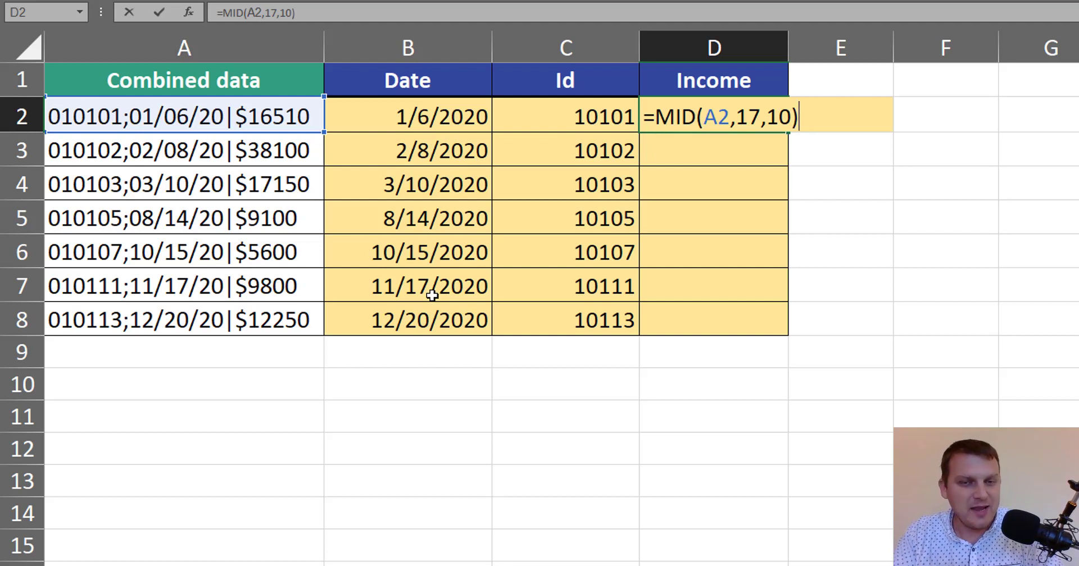
key(ctrl+Return)
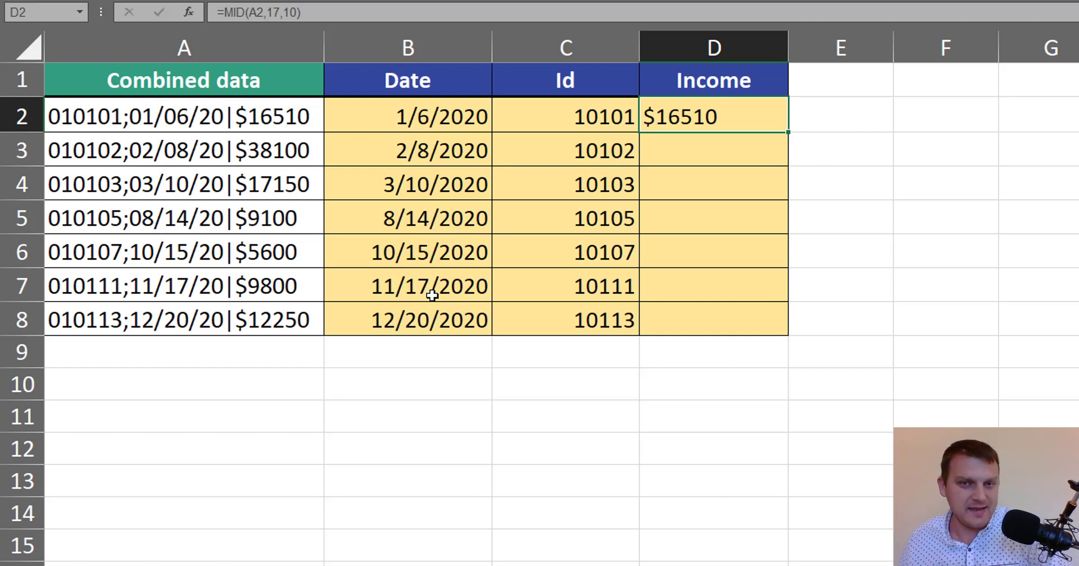
double_click(788, 132)
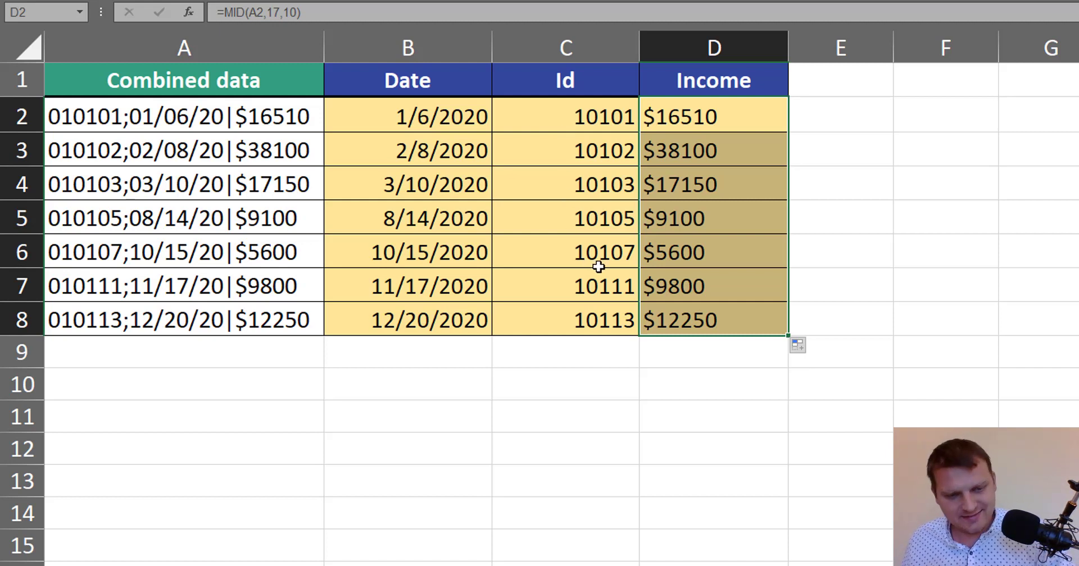
Step: Append +0 to the Income formula across D2:D8
key(F2)
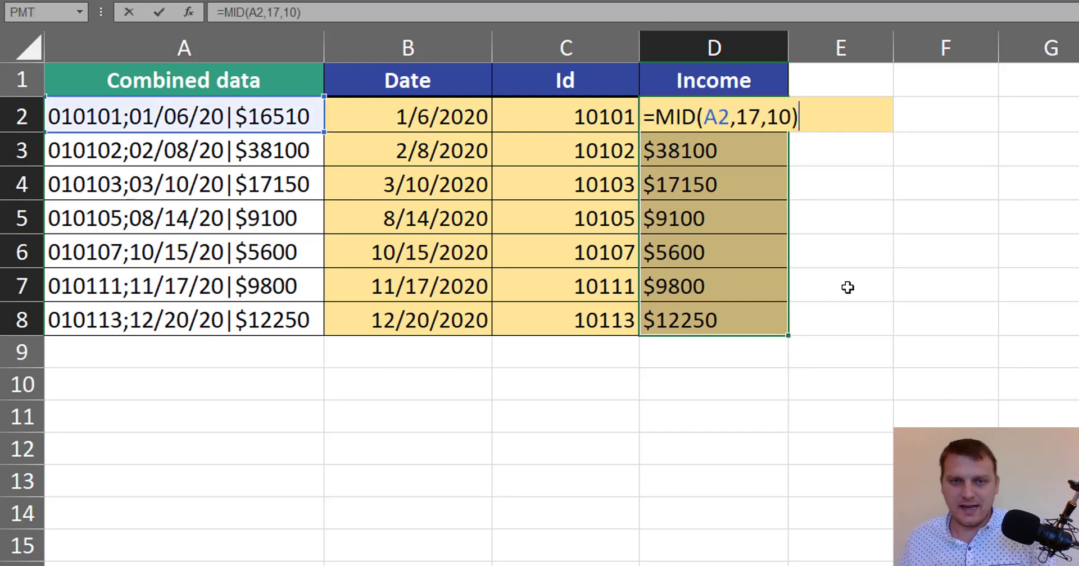
text(+0)
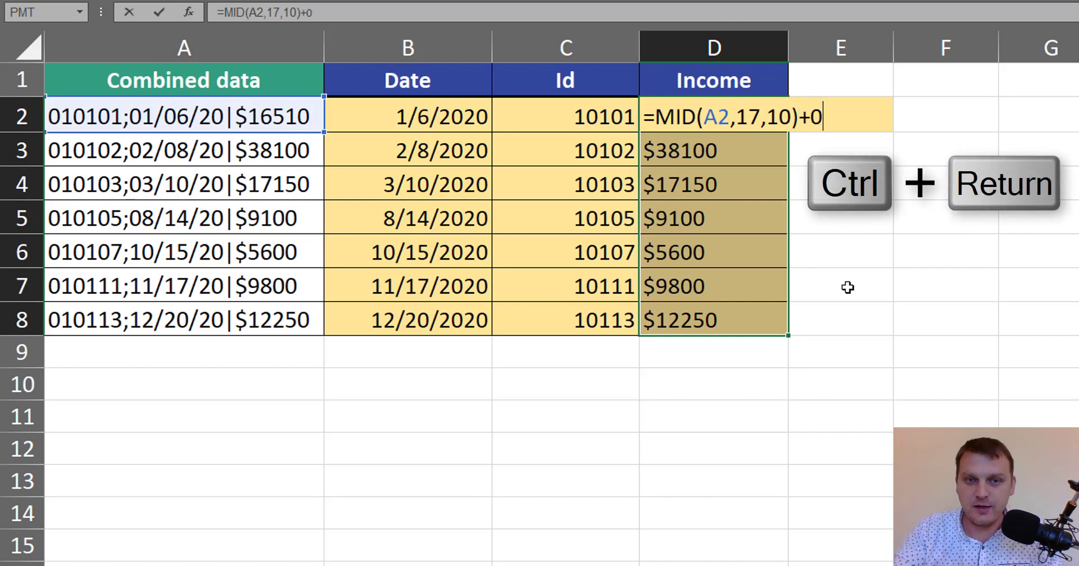
key(ctrl+Return)
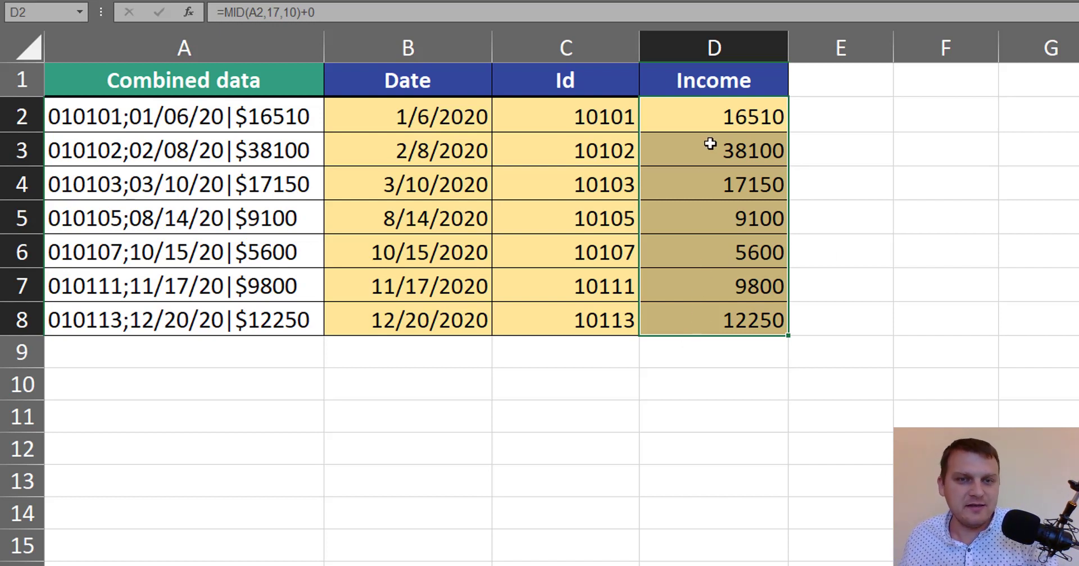
Step: Change the MID start position from 17 to 18 so D2:D8 show plain numbers 16510–12250
key(F2)
click(753, 117)
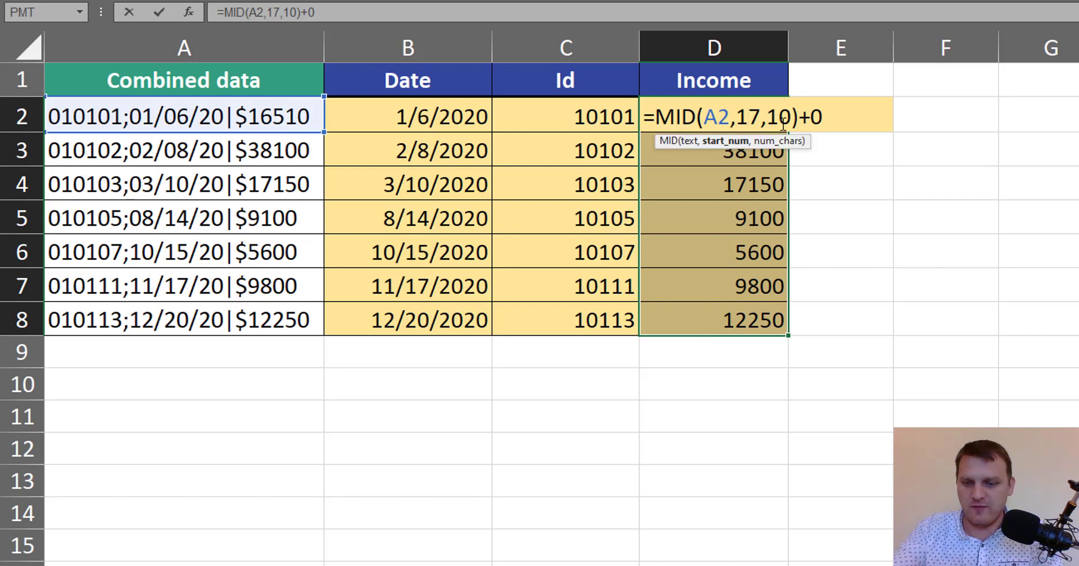
key(Delete)
text(8)
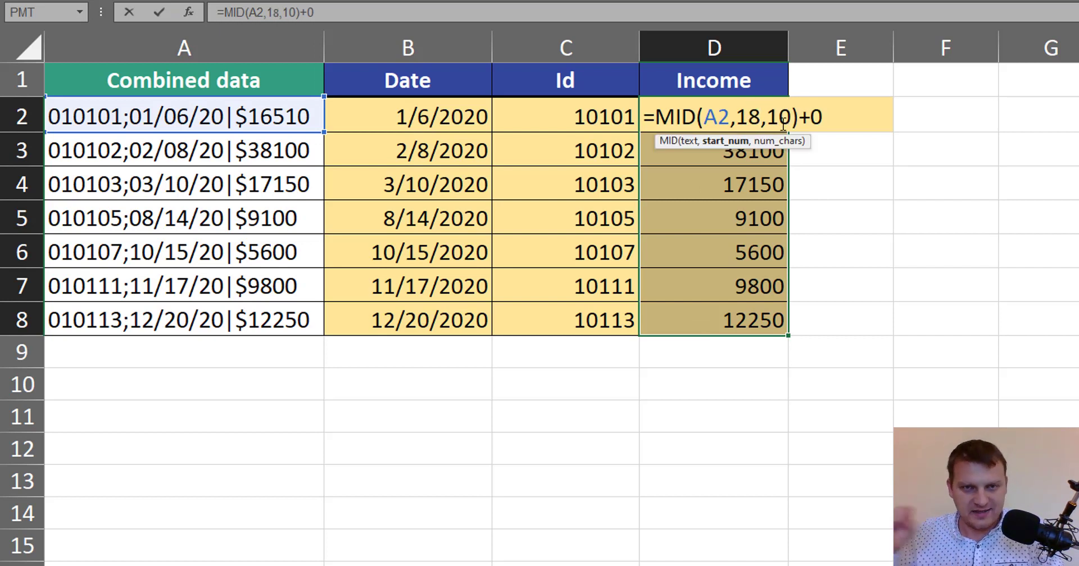
key(ctrl+Return)
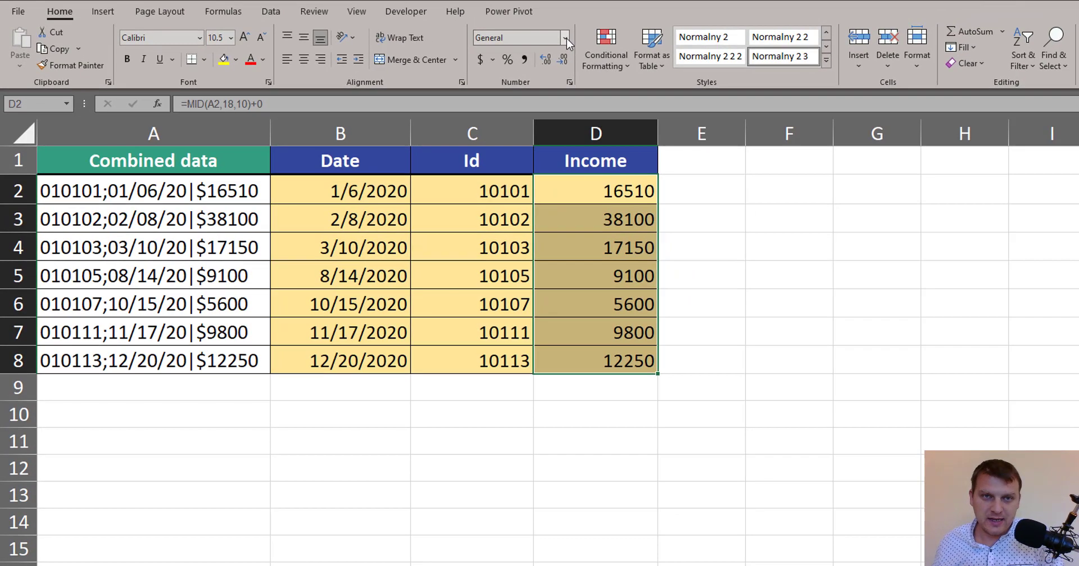
Step: Format D2:D8 as Currency with no decimals, displaying $16,510 through $12,250
click(567, 39)
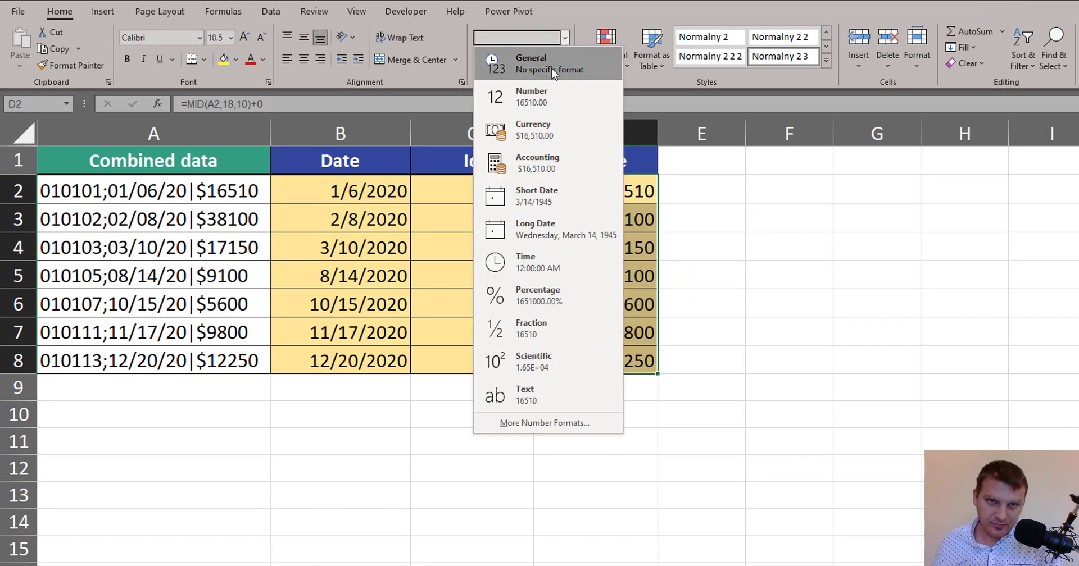
click(567, 138)
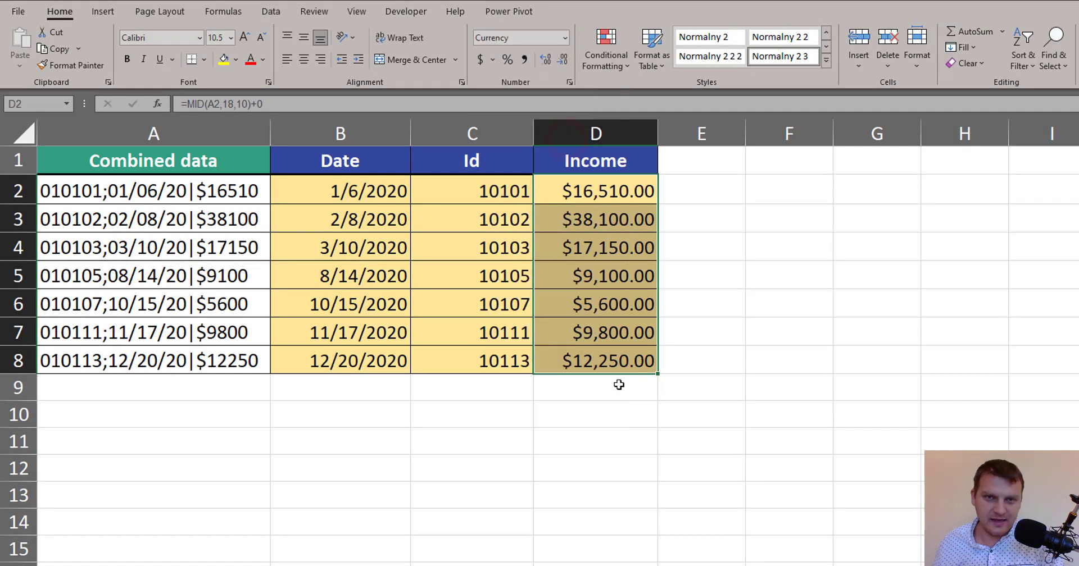
click(564, 63)
click(564, 63)
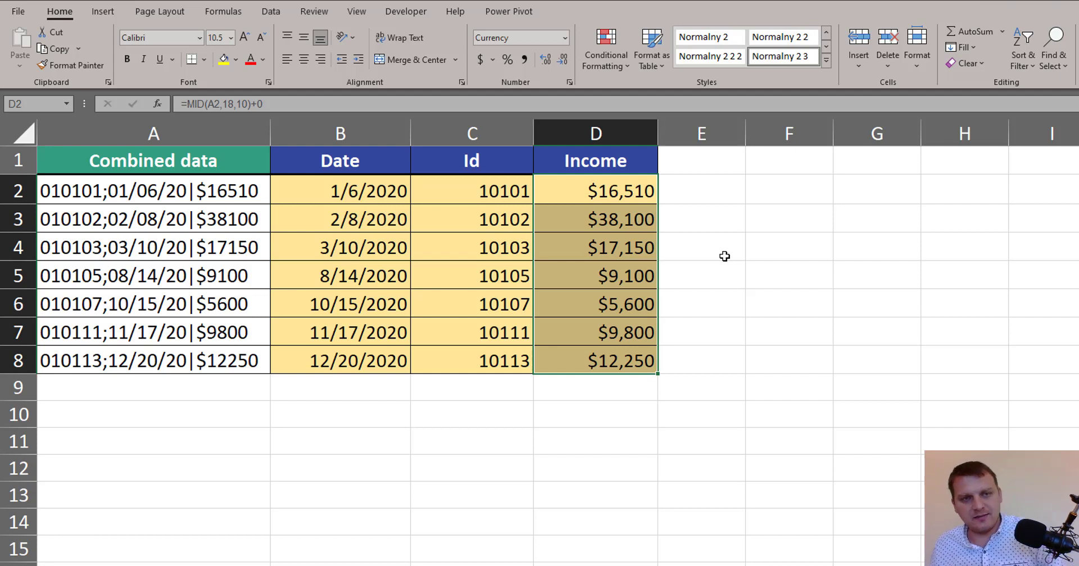
click(144, 186)
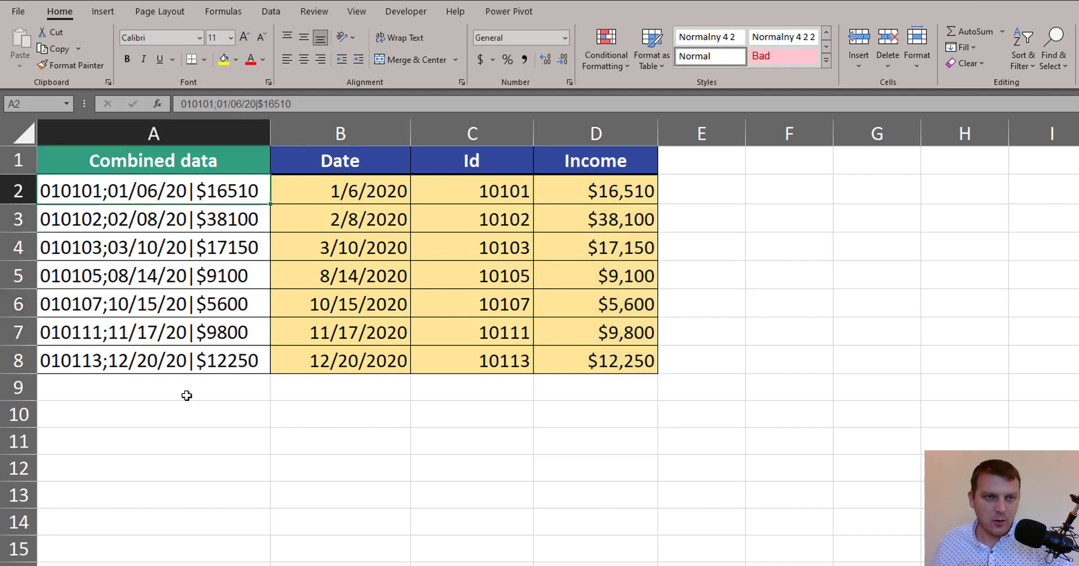